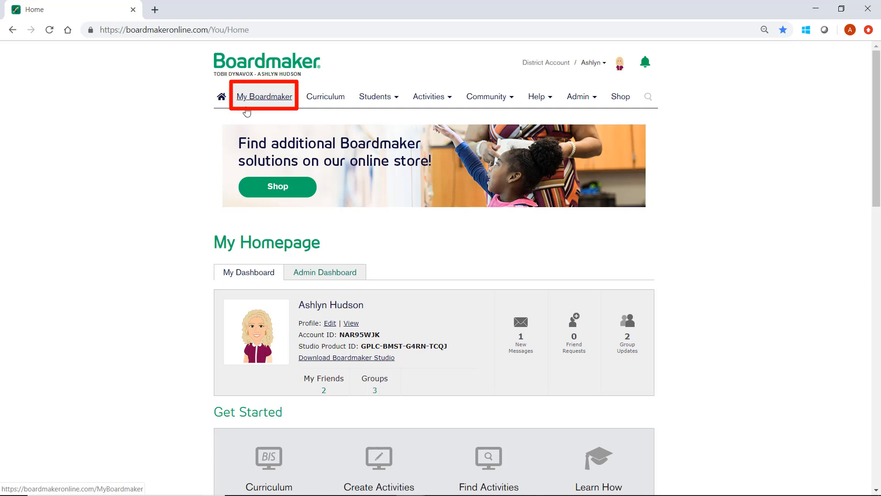
Go to My Boardmaker and view the sort options for the activity list
left_click(247, 111)
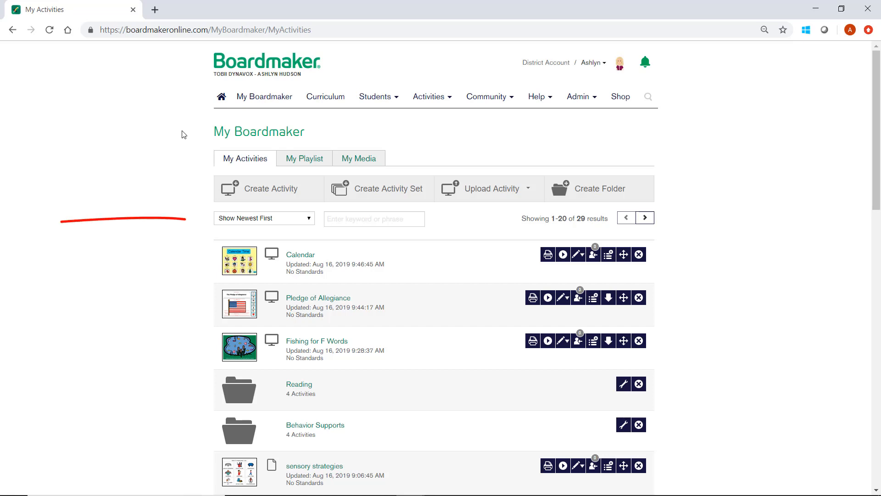
left_click(310, 221)
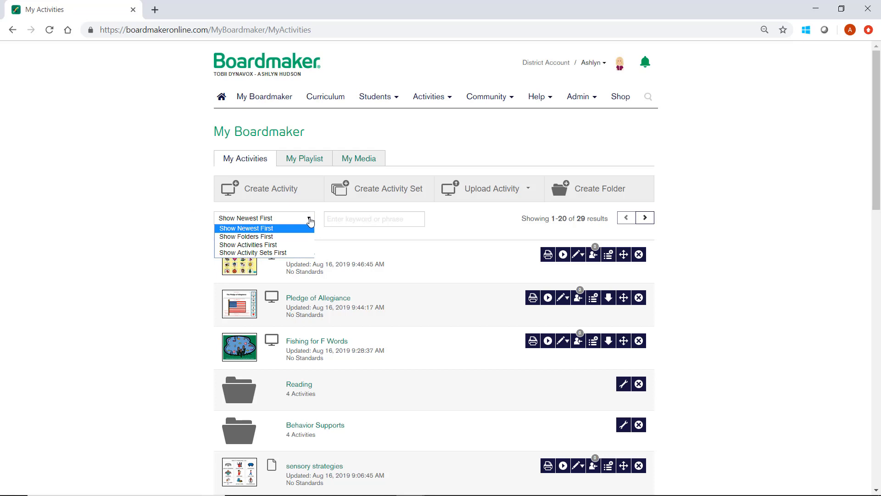
left_click(310, 221)
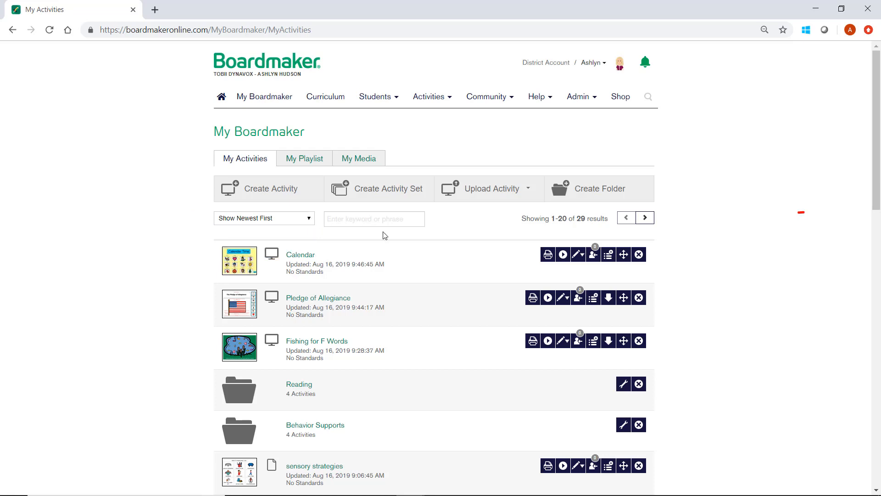
Request a printable PDF of the Pledge of Allegiance activity and dismiss the print notice
left_click(531, 304)
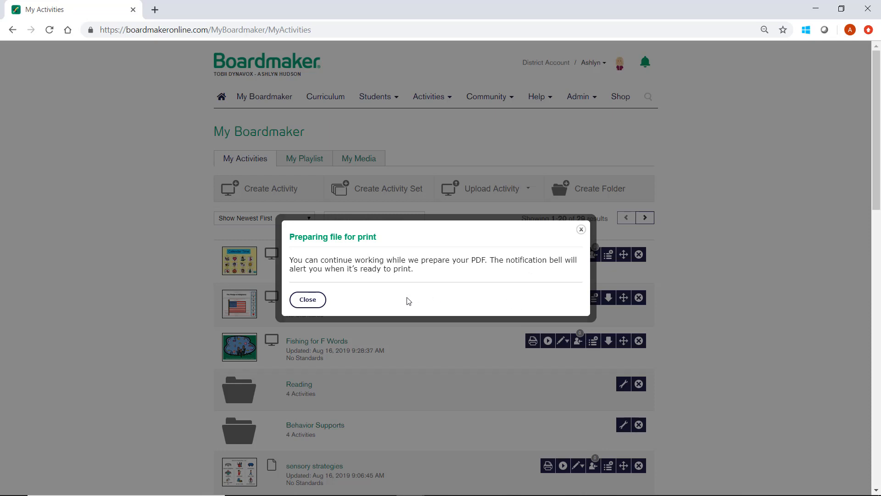
left_click(322, 304)
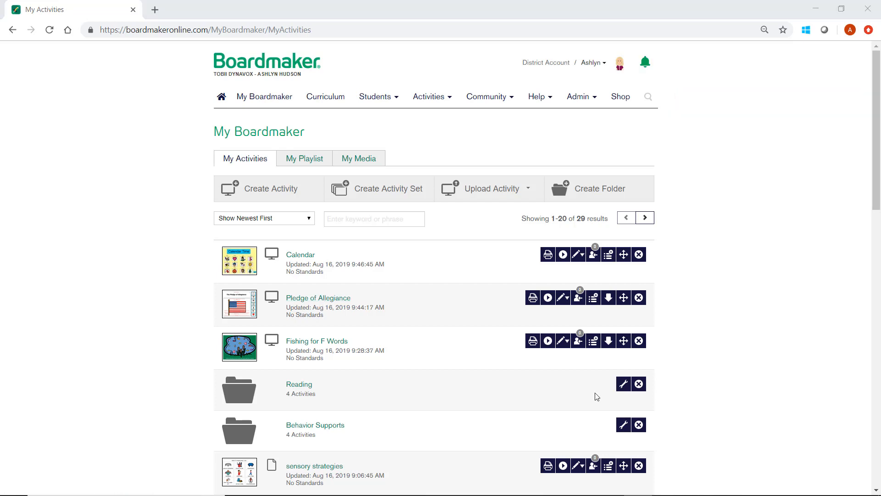
Assign the Fishing for F Words activity to the fifth, sixth and seventh students in the student list
left_click(568, 345)
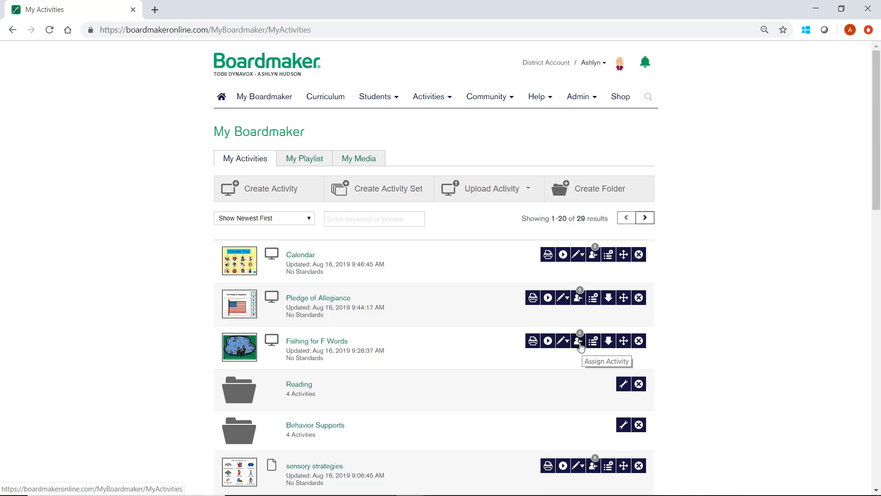
left_click(580, 343)
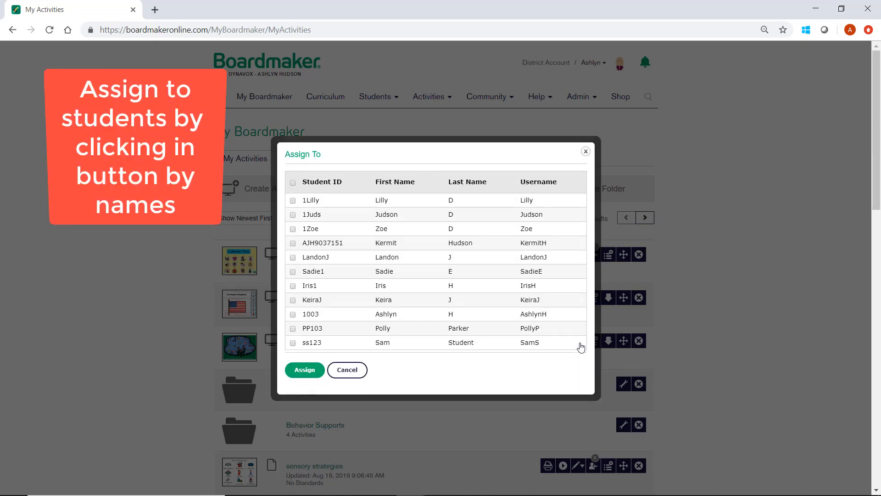
left_click(293, 257)
left_click(292, 272)
left_click(293, 286)
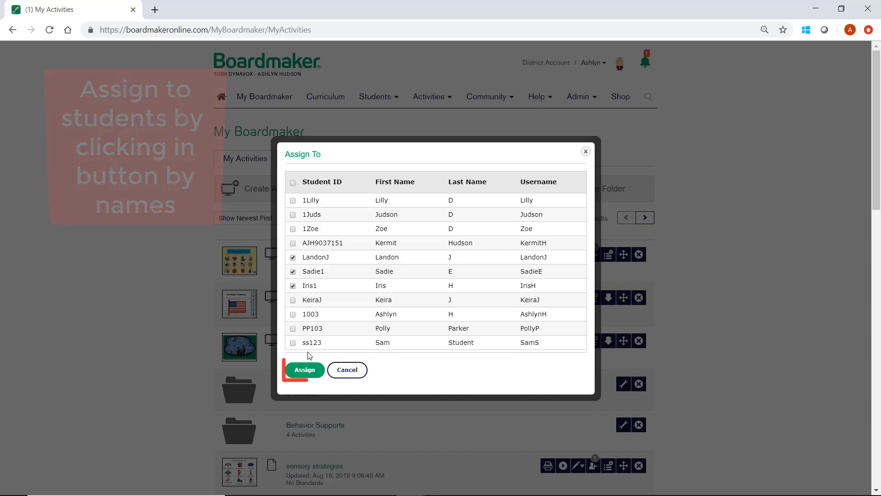
left_click(308, 369)
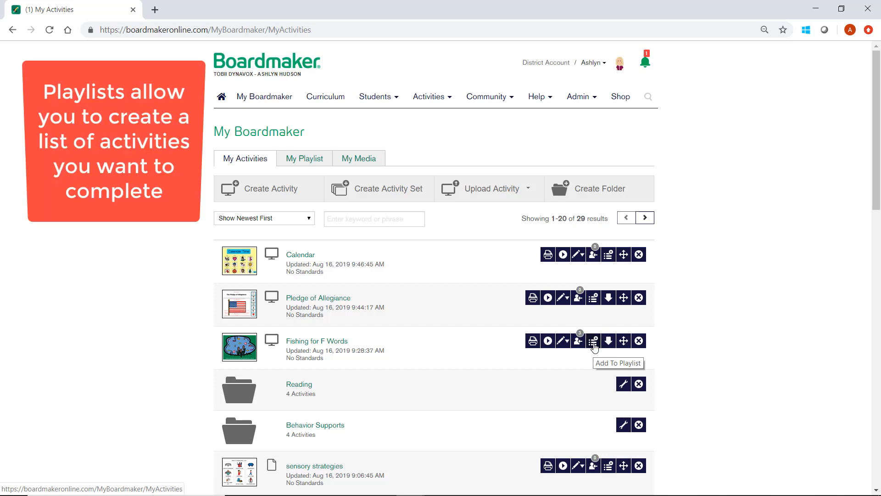
Reorder My Playlist so that the calm down choice board activity comes first, and view the student options
left_click(308, 169)
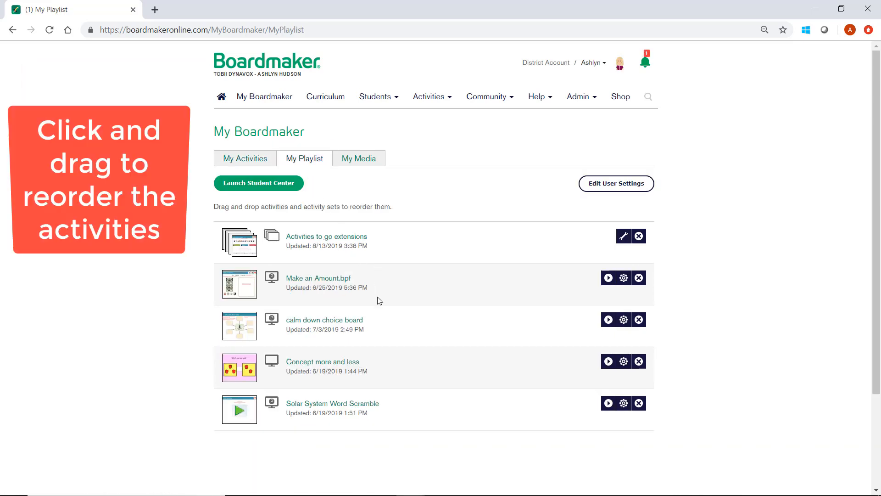
left_click_drag(384, 320, 393, 235)
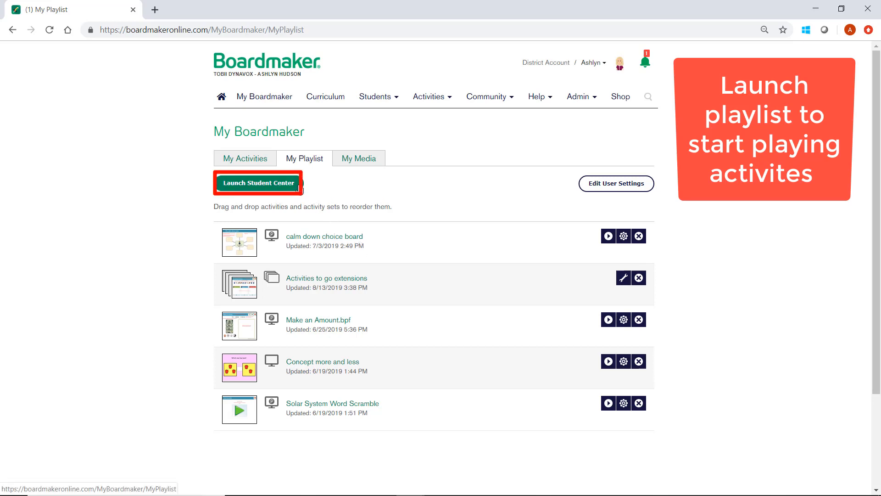
left_click(398, 102)
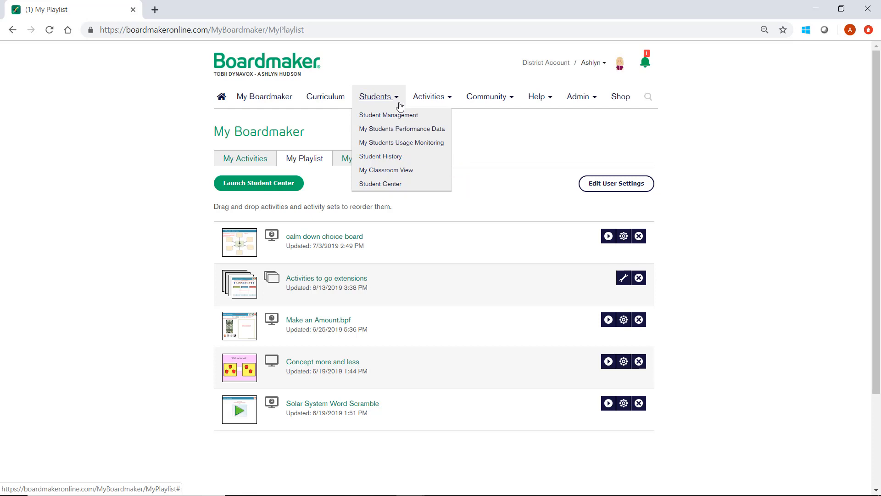
Play the Fishing for F Words activity from My Activities, and minimize its playback window
left_click(265, 161)
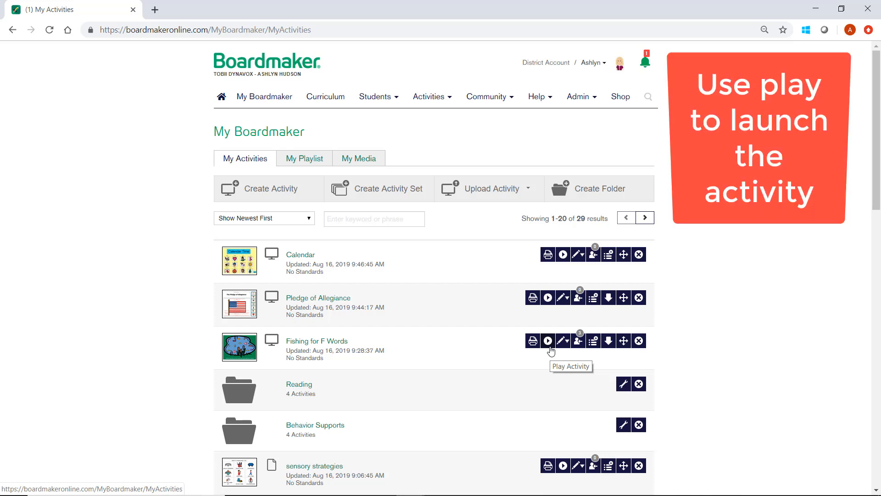
left_click(549, 347)
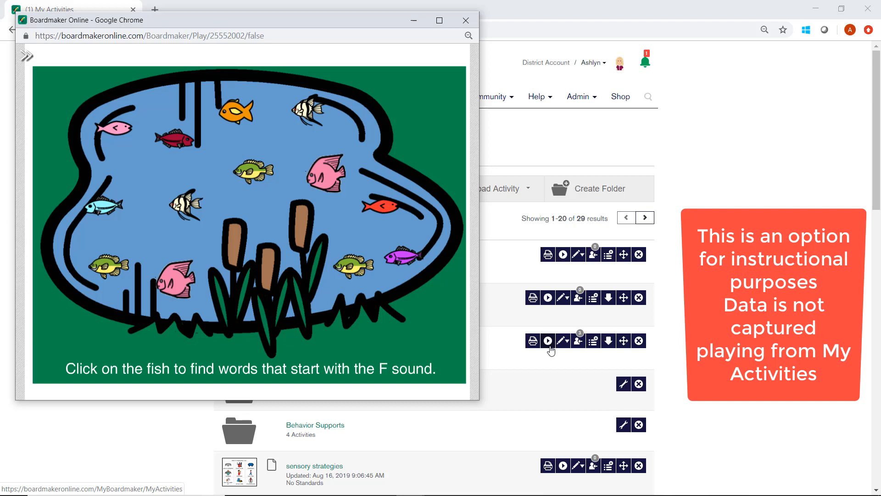
left_click(415, 21)
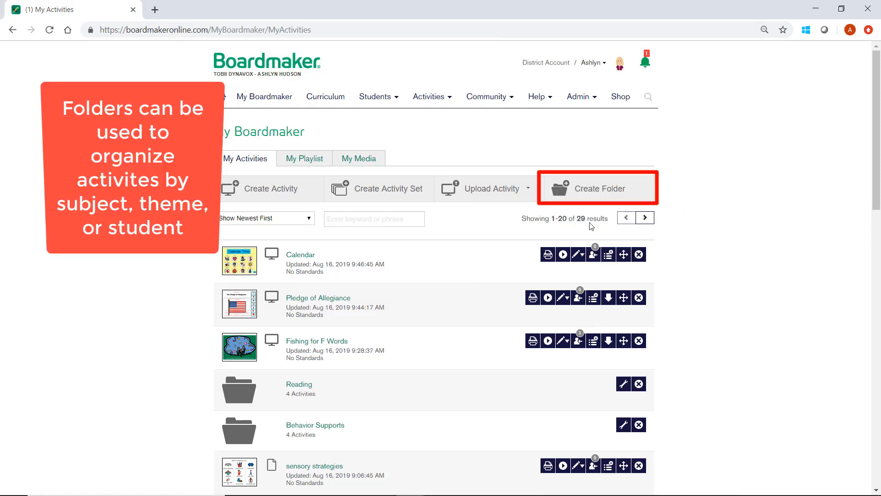
Create a new folder named "math" in My Activities
left_click(593, 201)
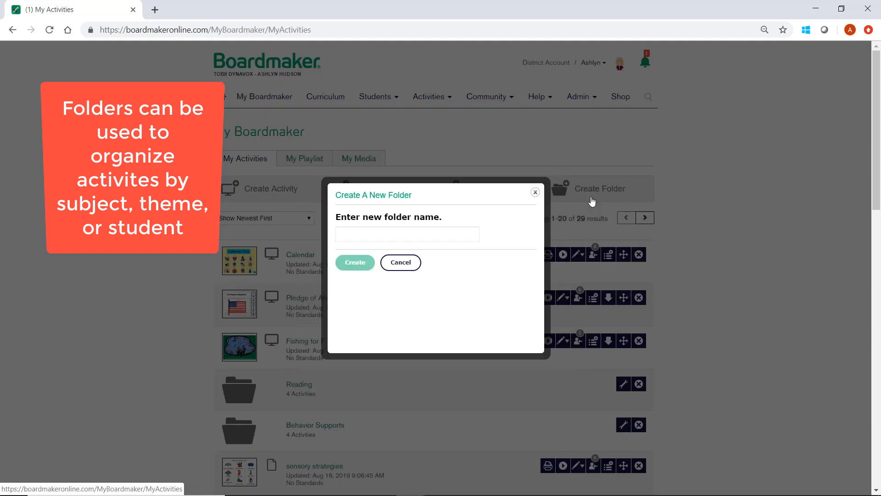
left_click(460, 272)
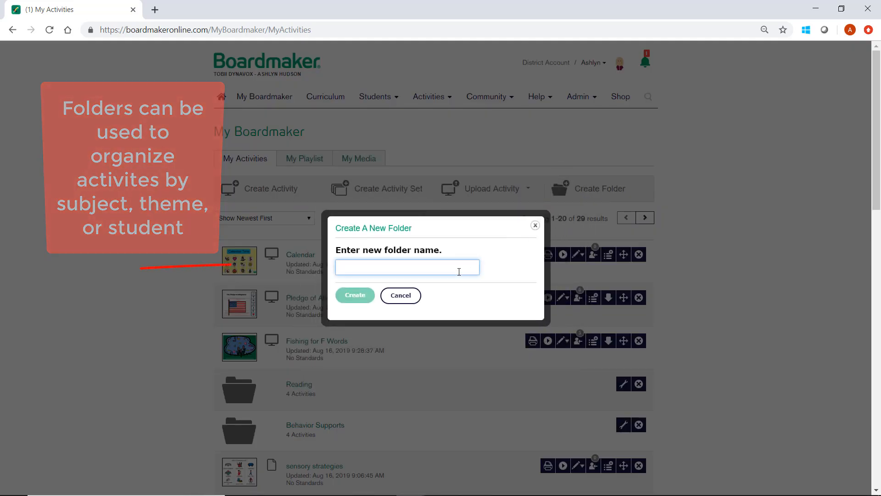
type("math")
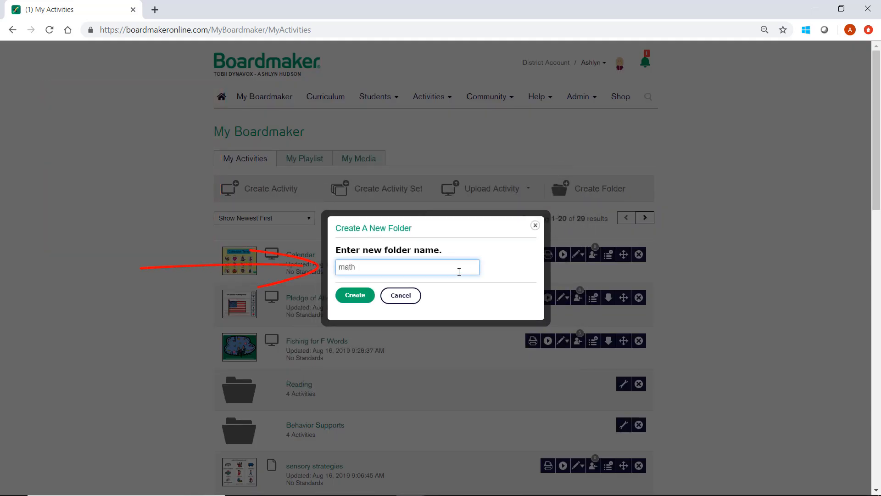
left_click(370, 298)
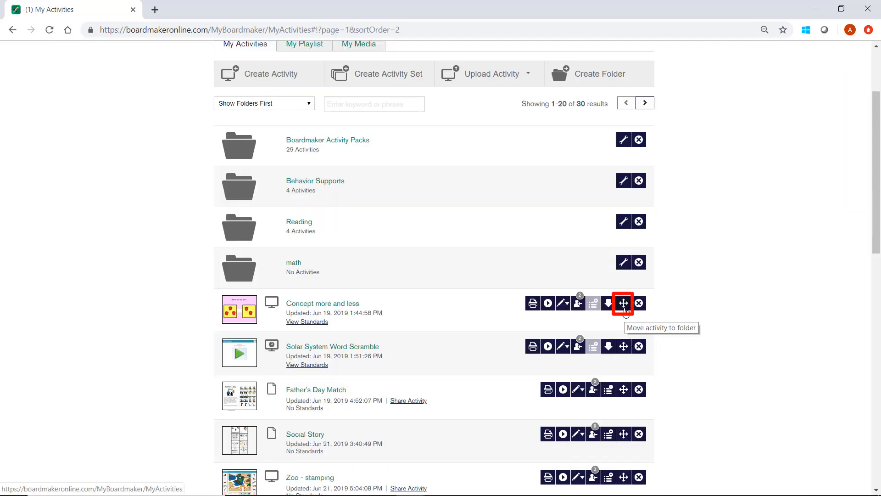
Move the Concept more and less activity into the math folder
left_click(625, 304)
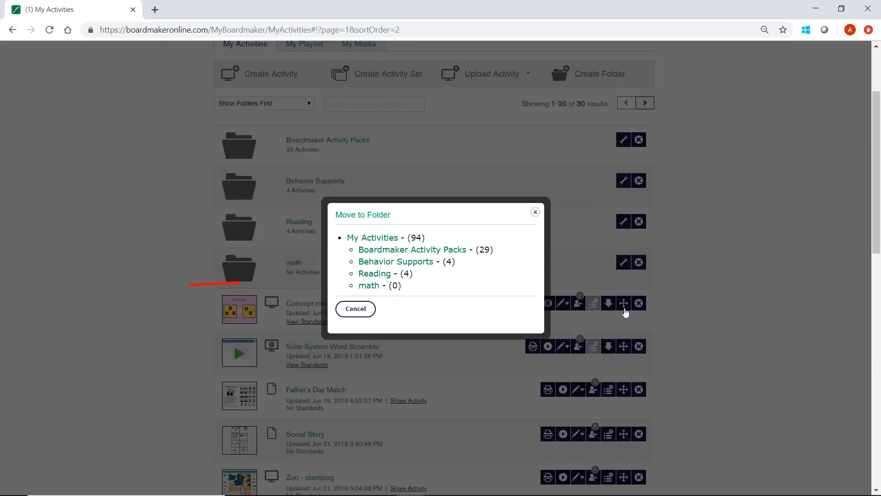
left_click(368, 285)
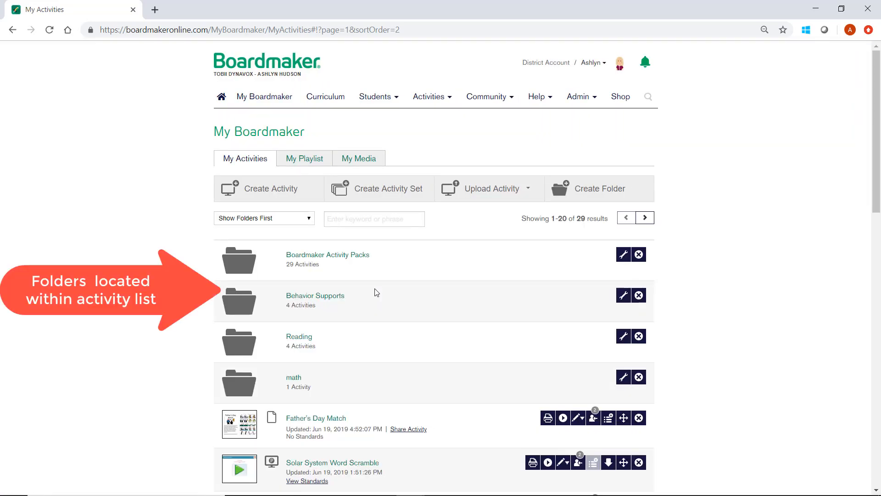
Create an activity set titled "circle time" with the description "morning routine"
scroll(376, 294, "down", 6)
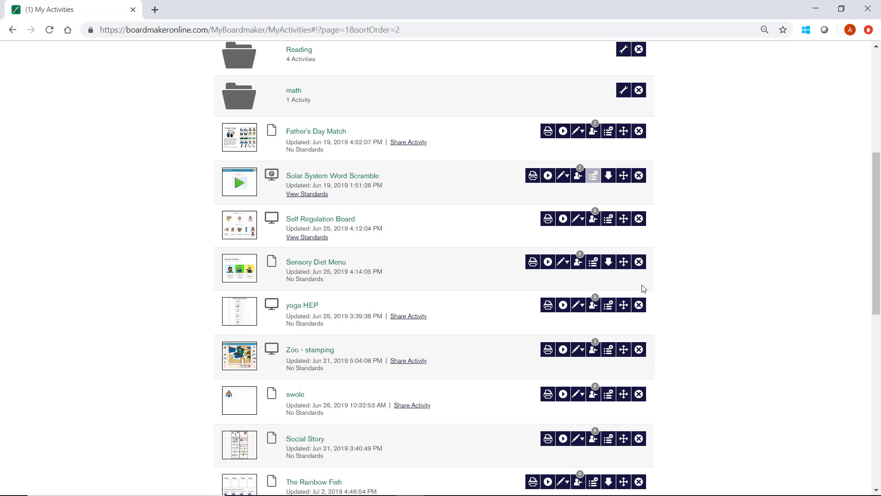
scroll(366, 335, "up", 6)
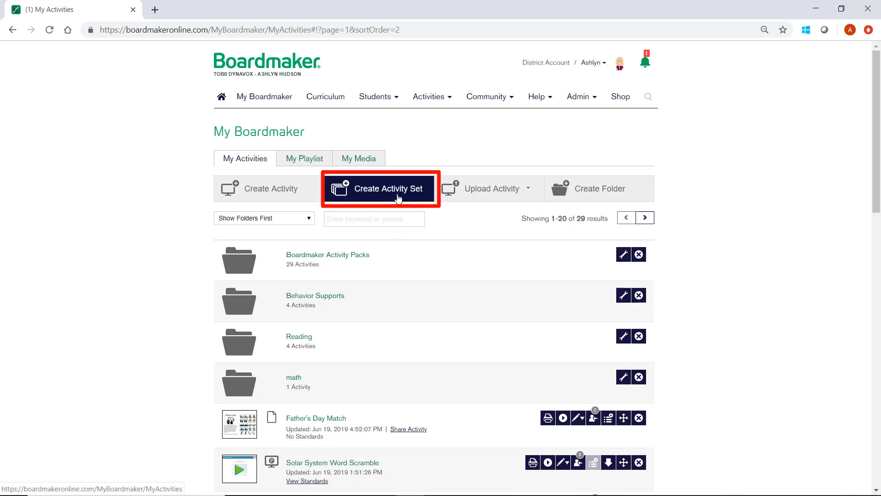
left_click(398, 198)
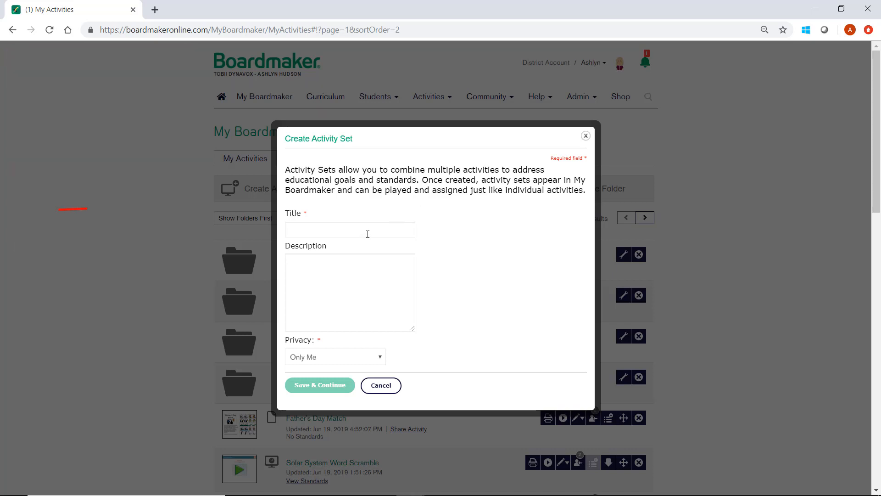
left_click(368, 234)
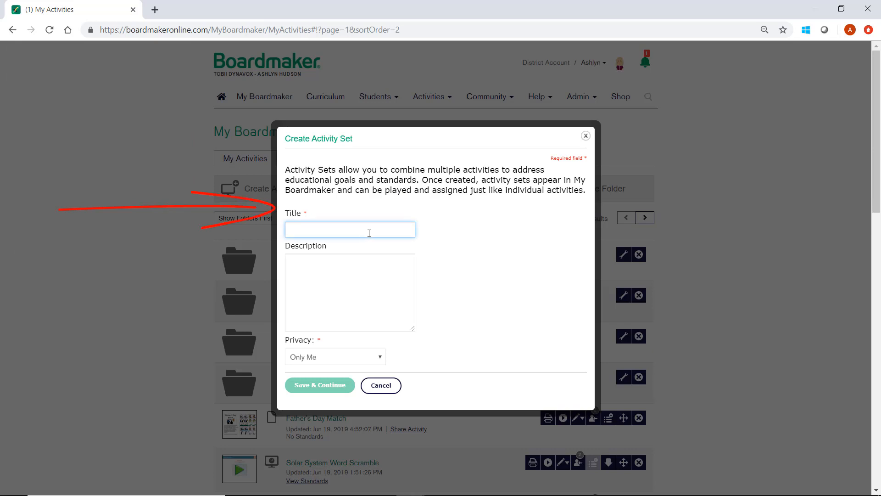
type("circle time")
key("Tab")
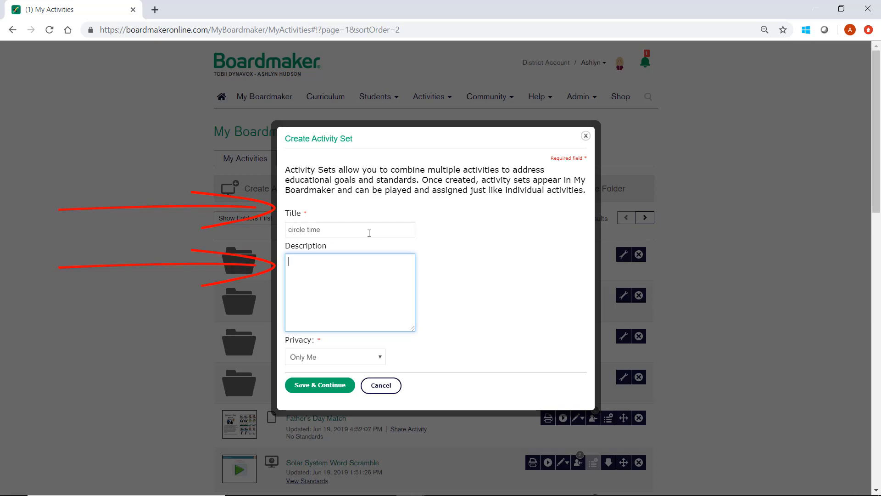
type("morning routine")
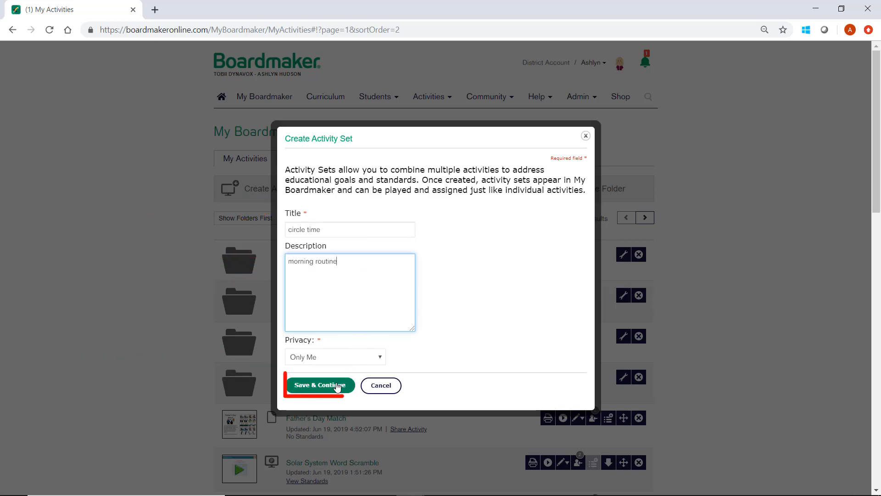
left_click(337, 386)
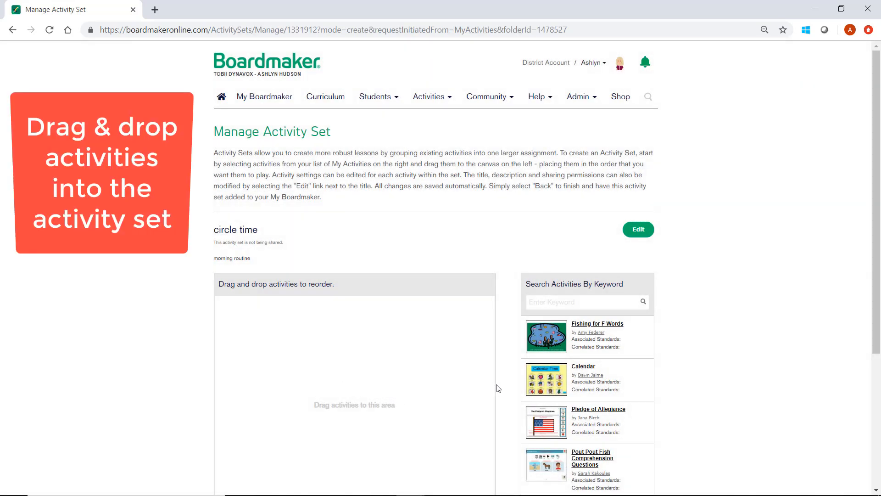
Add Calendar to the circle time set, place Pledge of Allegiance above it, and return to the activity list
left_click_drag(533, 391, 362, 367)
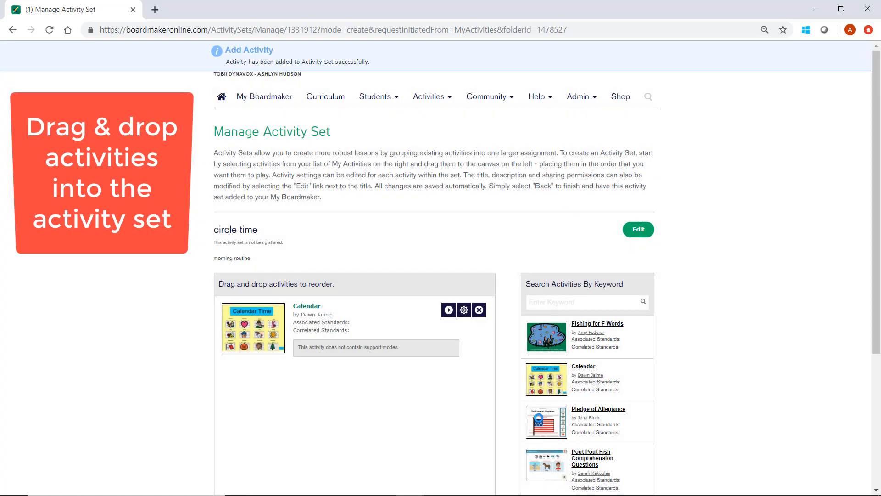
left_click_drag(546, 421, 368, 353)
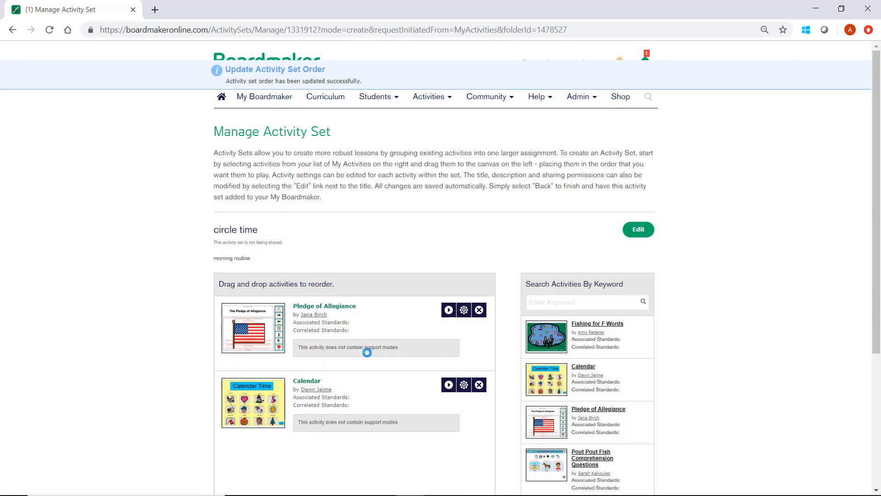
scroll(682, 318, "down", 3)
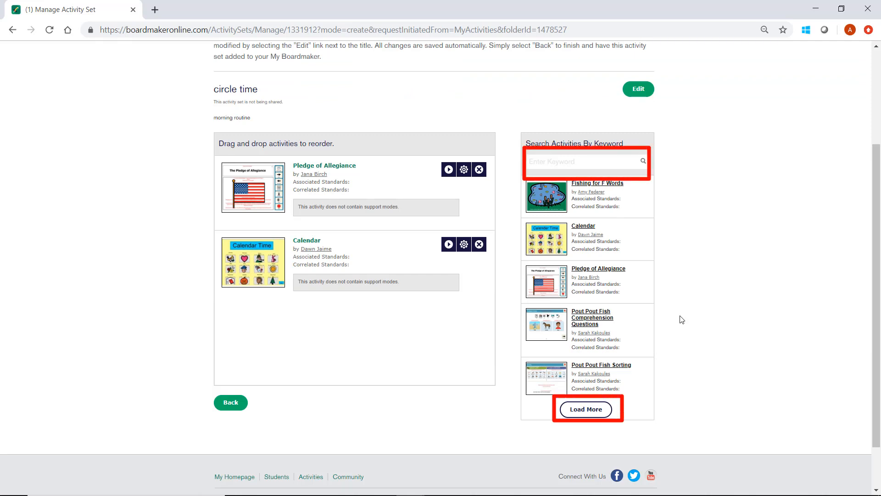
left_click(232, 403)
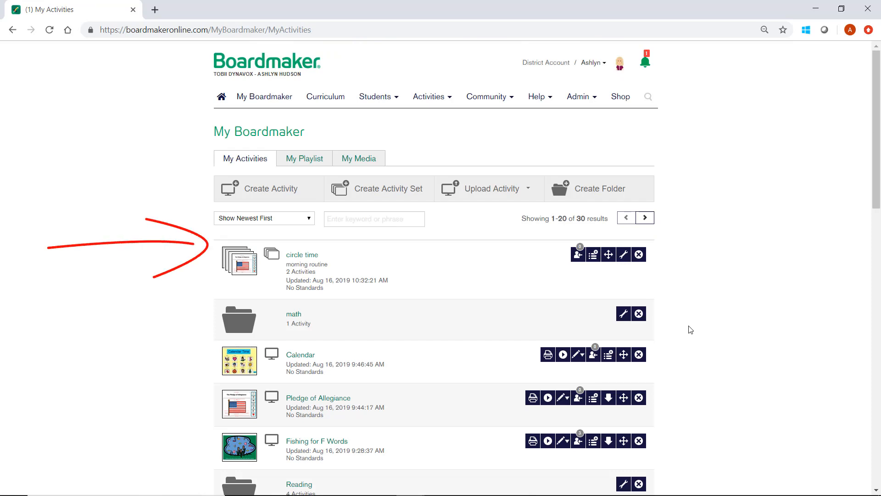
Open the "sort and count back to school" activity from the activity list
scroll(690, 330, "down", 6)
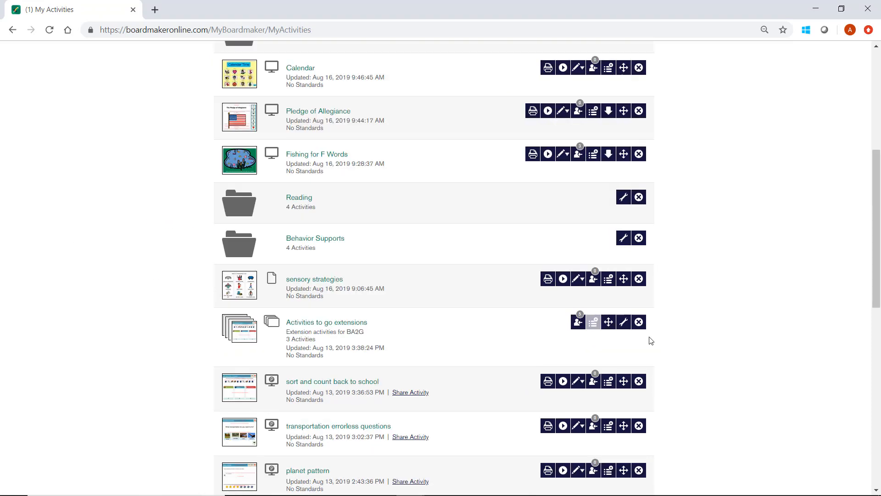
left_click(347, 384)
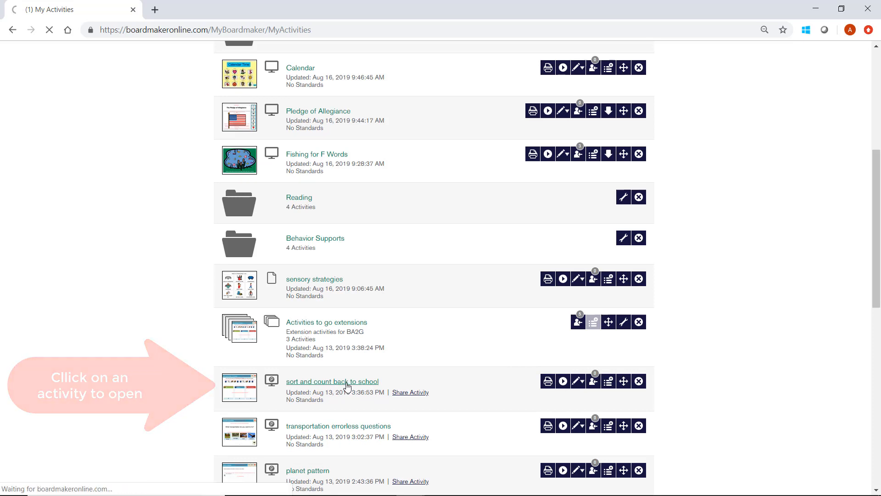